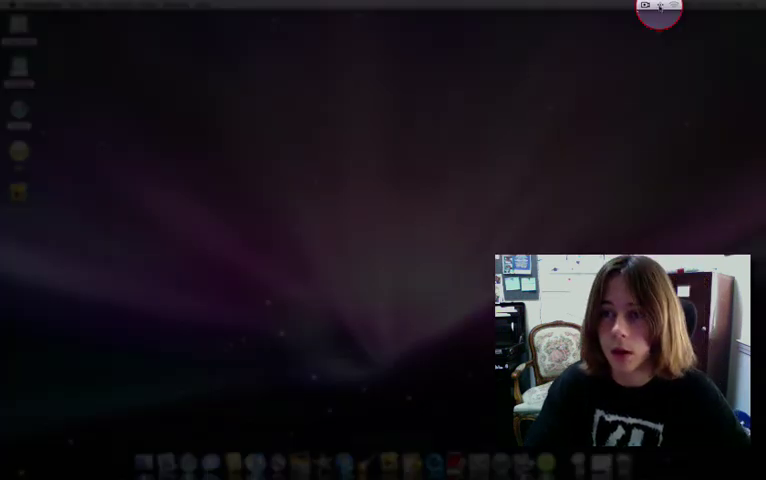
Open the Bluetooth menu in the Mac's menu bar.
left_click(645, 5)
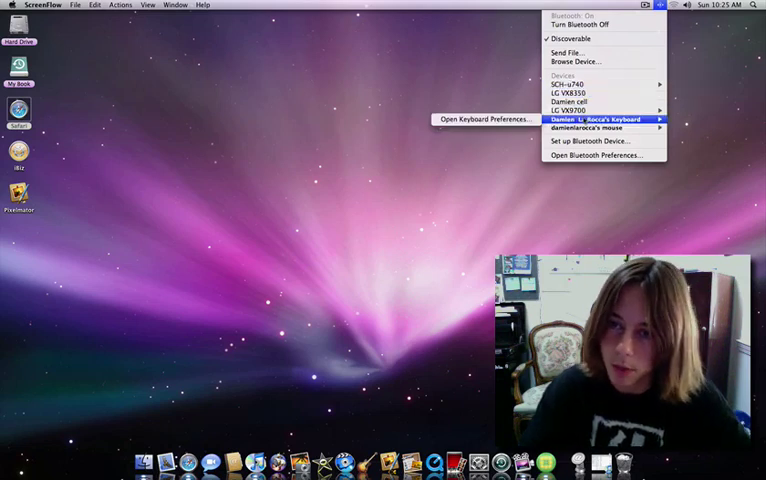
mouse_move(590, 110)
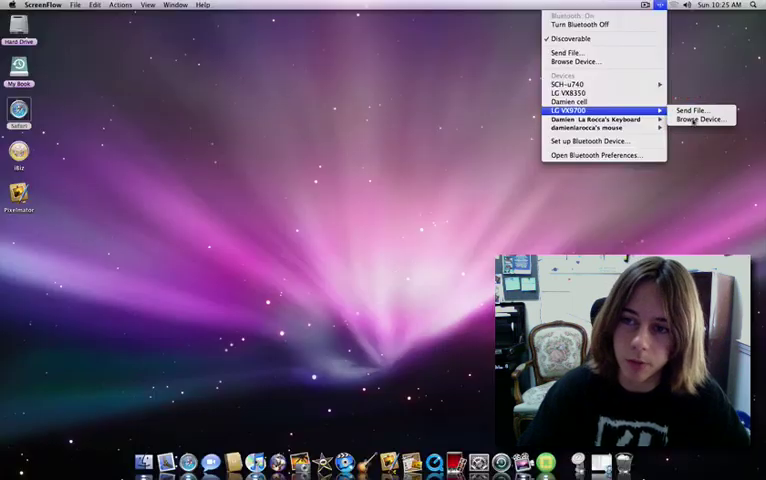
Browse the LG VX9700 phone and confirm the passkey to connect.
left_click(694, 119)
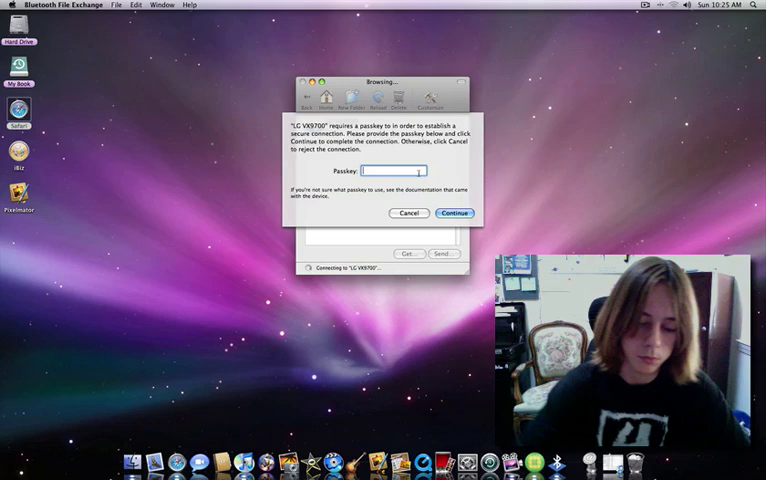
type("12")
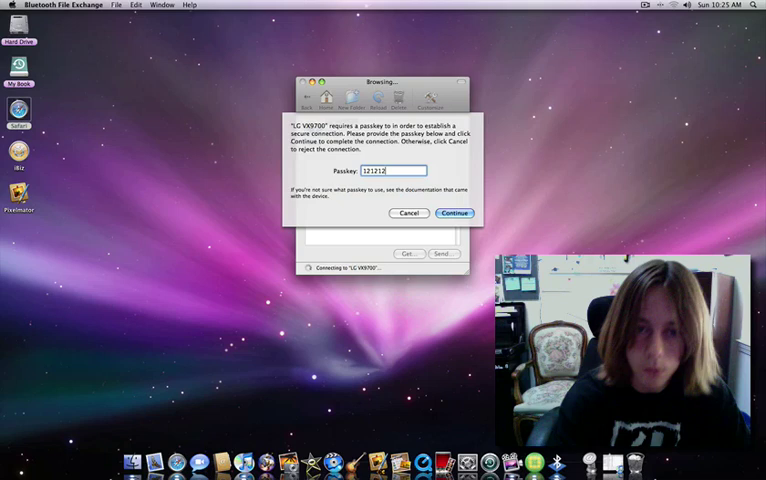
type("312")
left_click(455, 213)
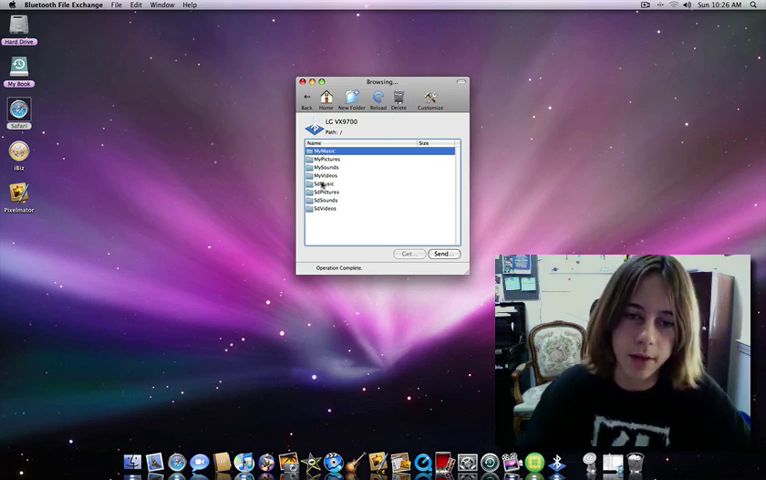
Open the phone's SdMusic folder to view its stored MP3 tracks.
double_click(322, 187)
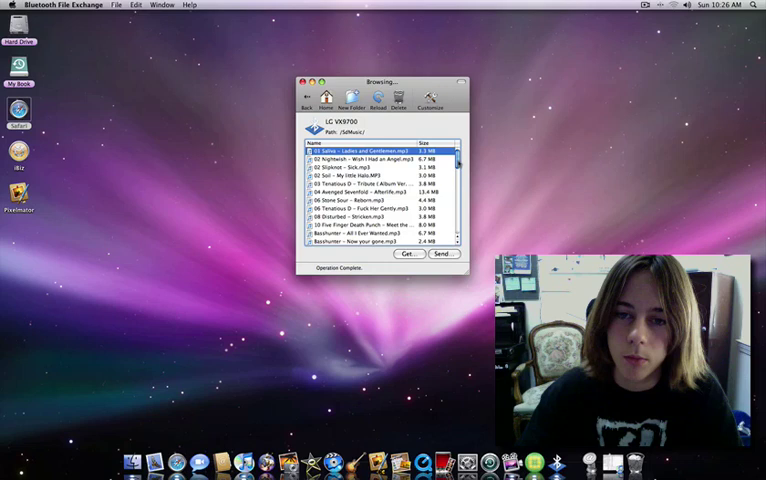
left_click_drag(457, 154, 458, 238)
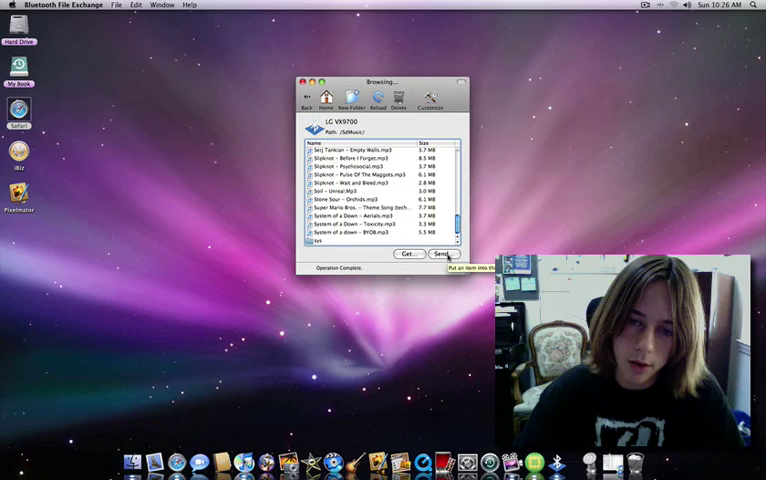
Send the Trans-Siberian Orchestra song from the Mac's music library.
left_click(441, 254)
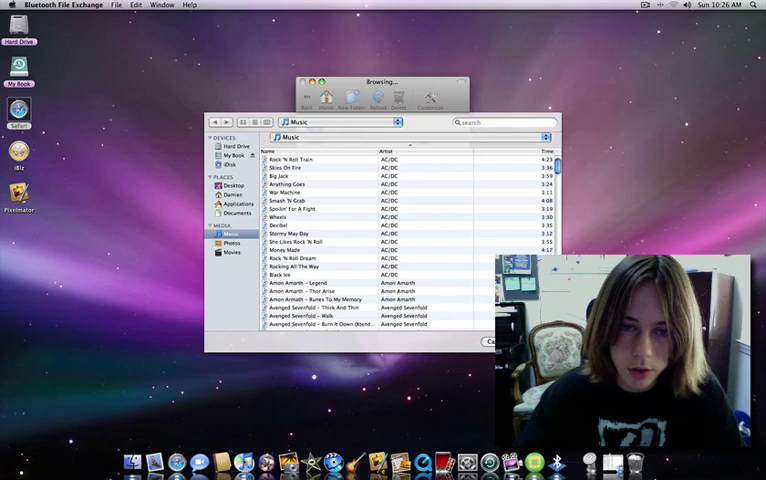
left_click_drag(556, 162, 556, 255)
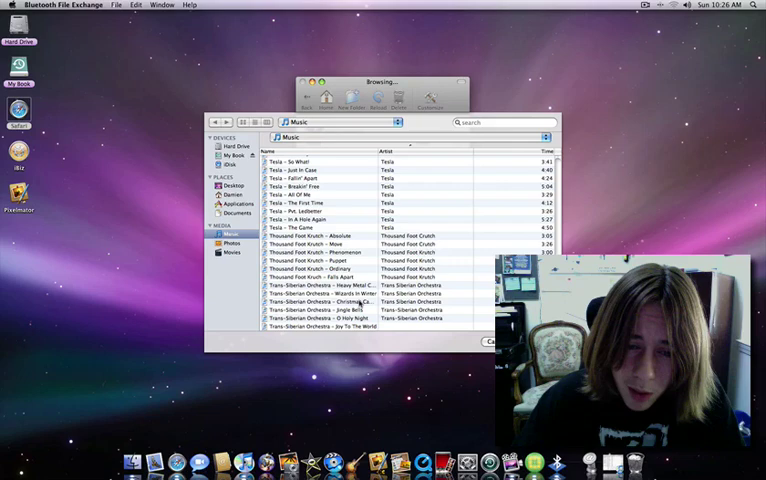
double_click(360, 305)
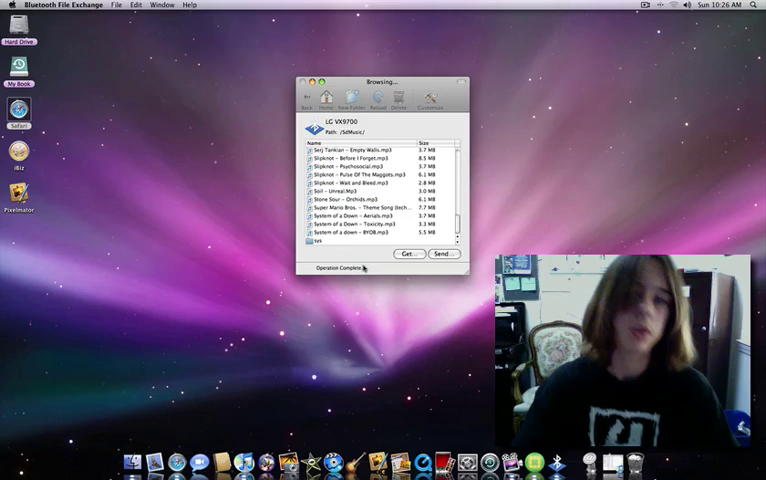